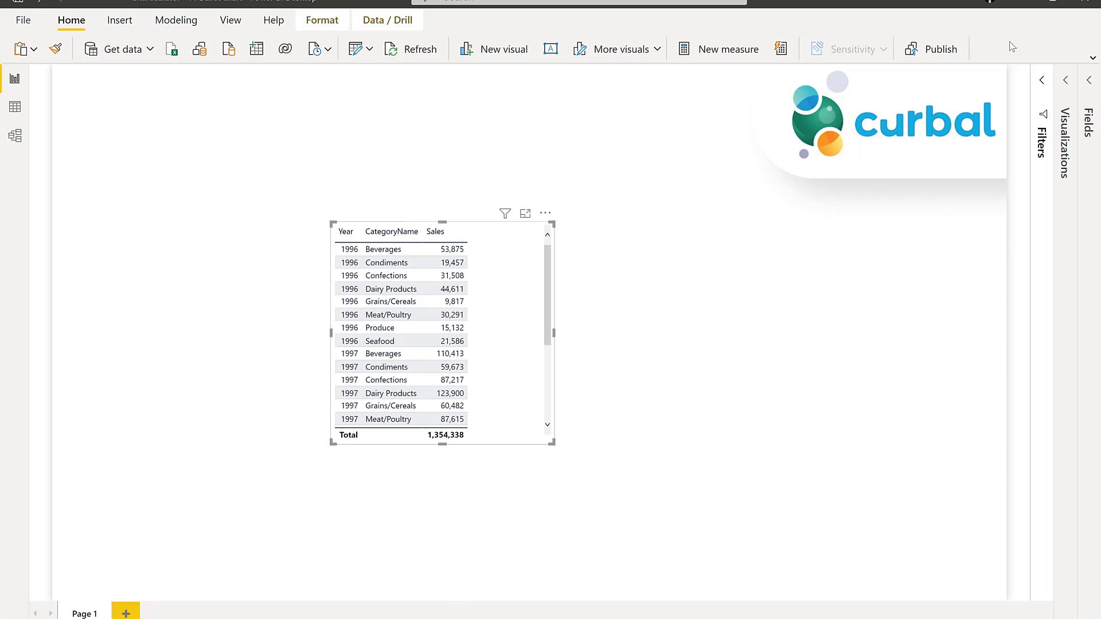
Step: Convert the sales table to a Microsoft Charticulator visual and start creating a new chart in its editor
left_click(1065, 87)
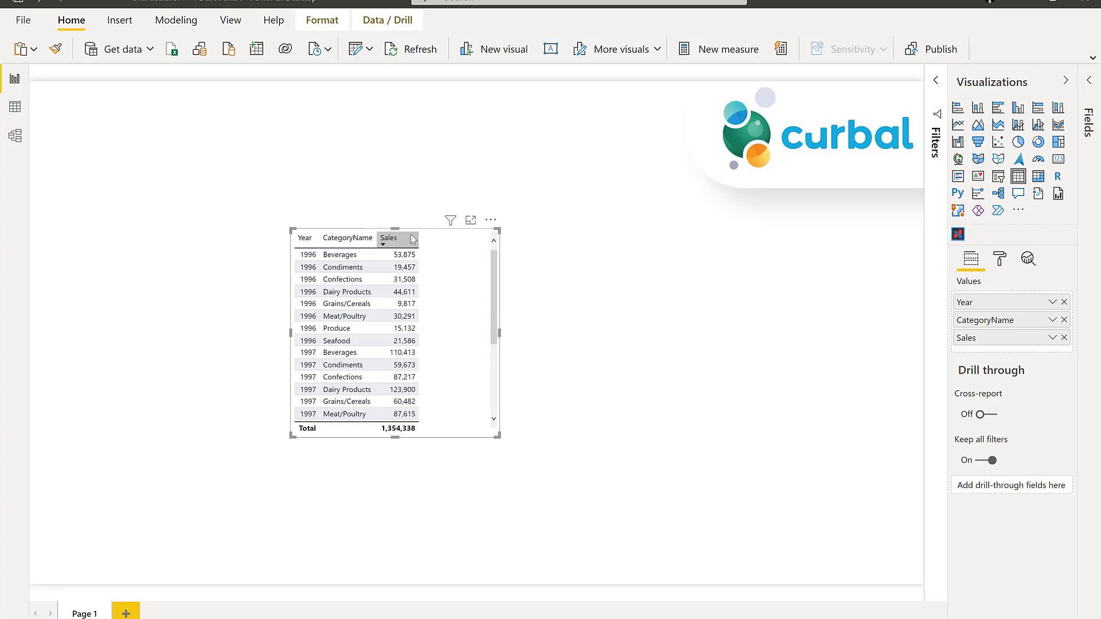
left_click(958, 236)
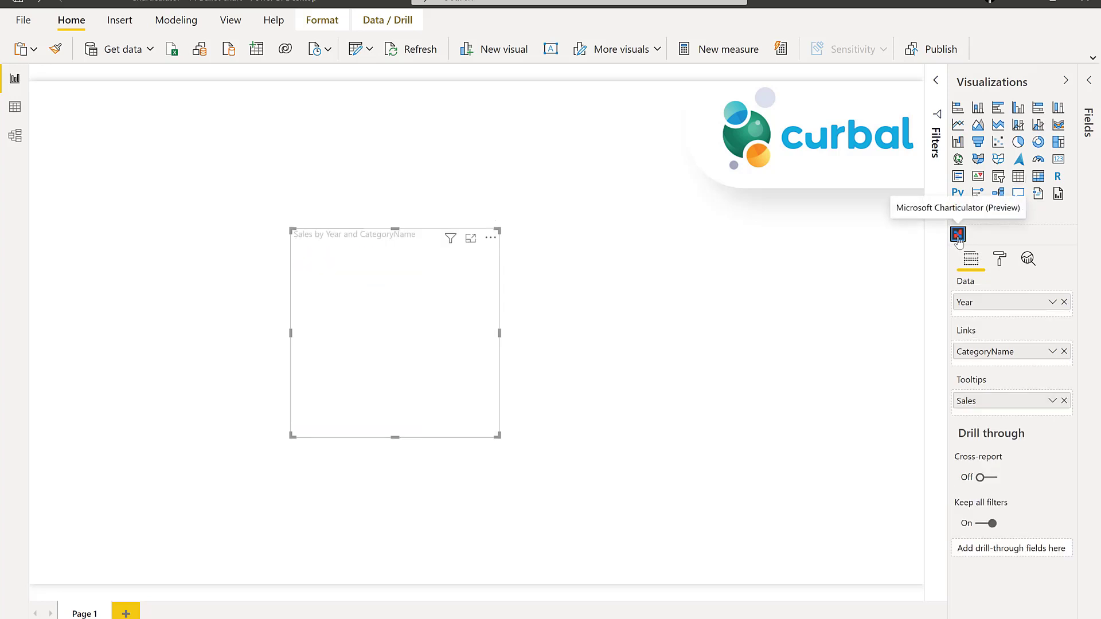
left_click(490, 240)
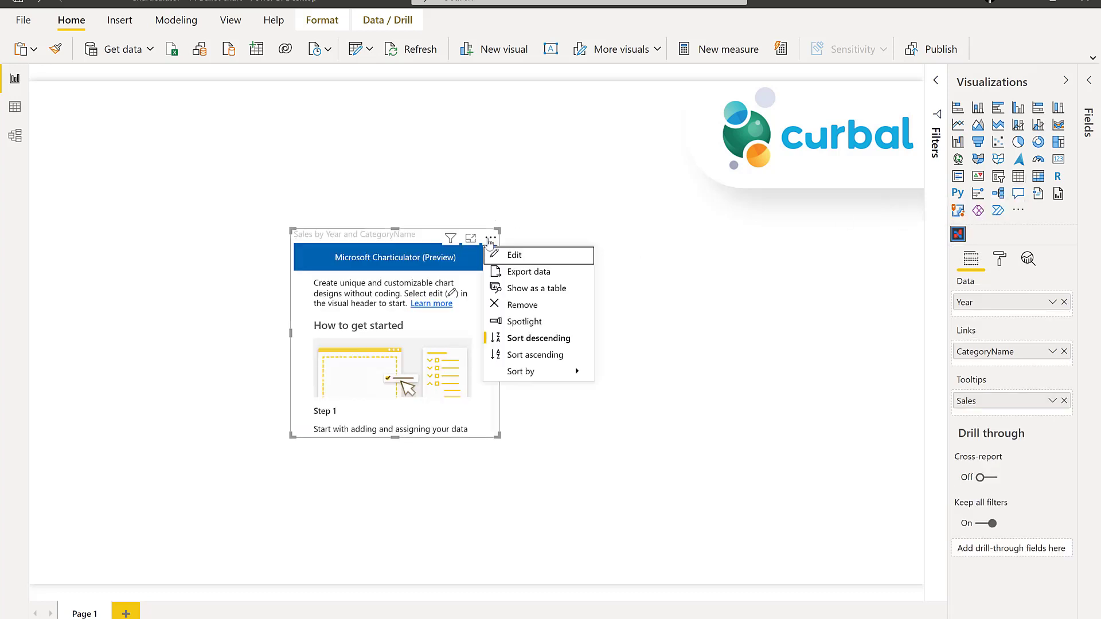
left_click(546, 254)
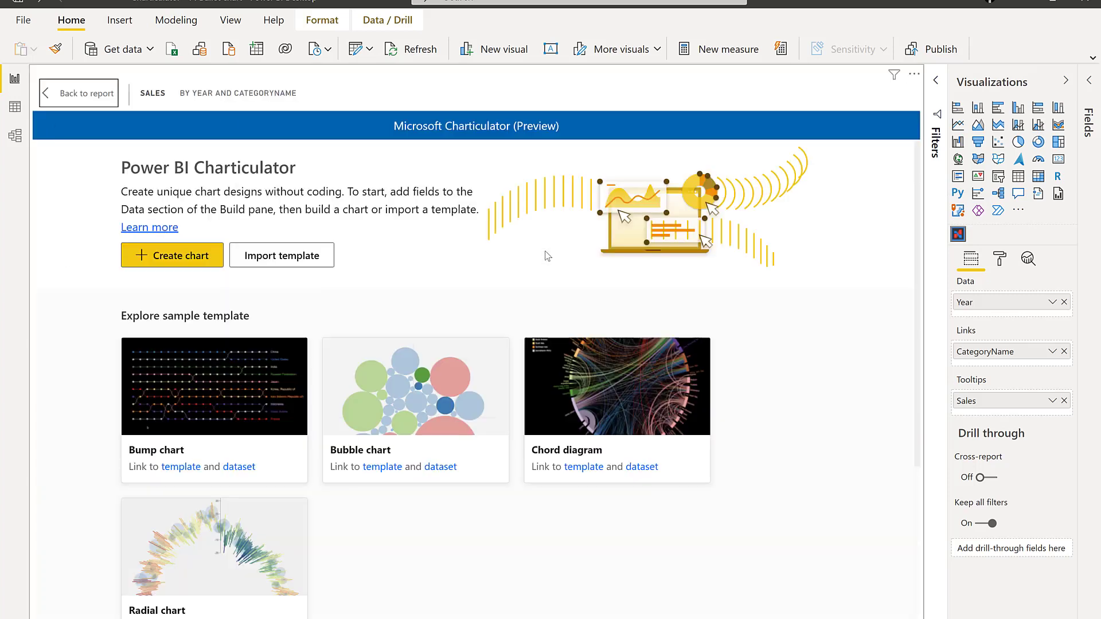
left_click(172, 263)
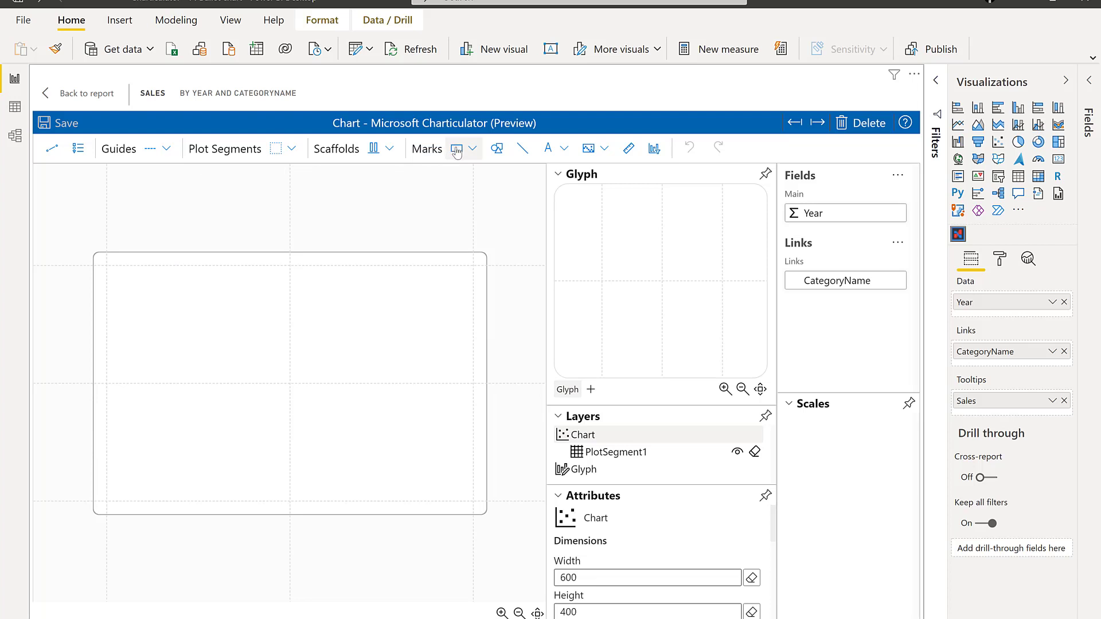
Step: Add a rectangle mark filling the glyph and move CategoryName and Sales into the visual's Data fields
left_click_drag(457, 149, 669, 281)
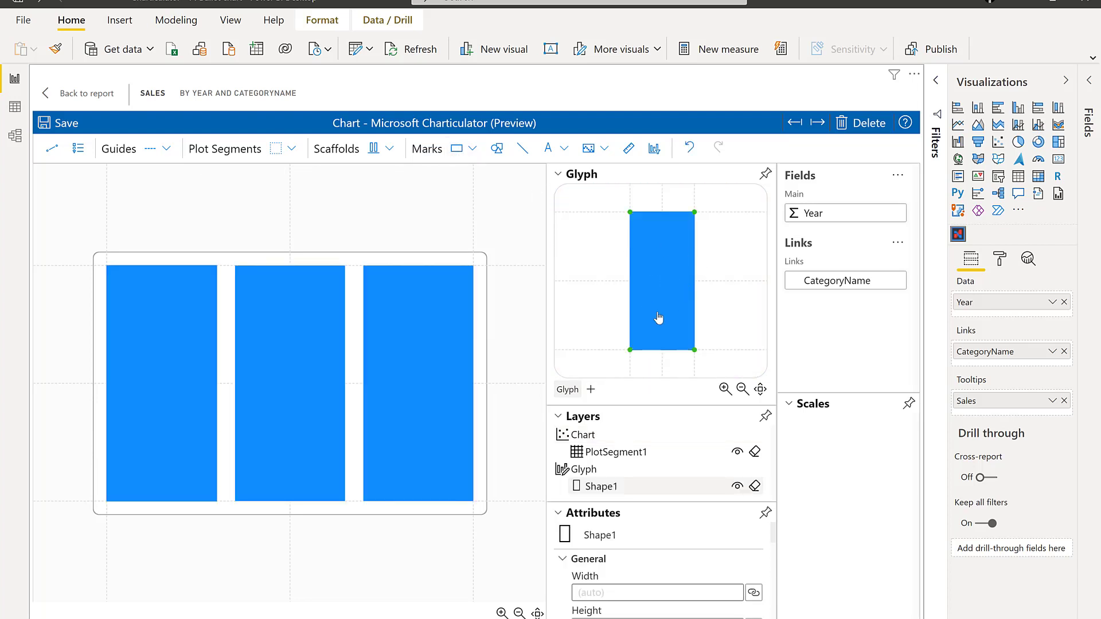
left_click_drag(998, 353, 996, 317)
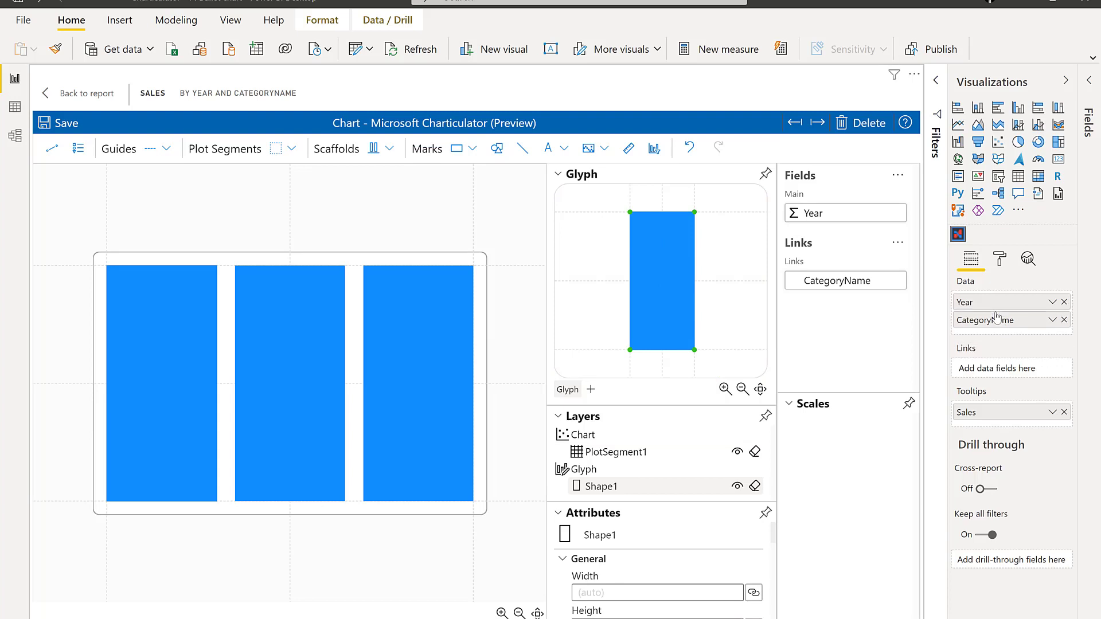
left_click_drag(984, 413, 995, 338)
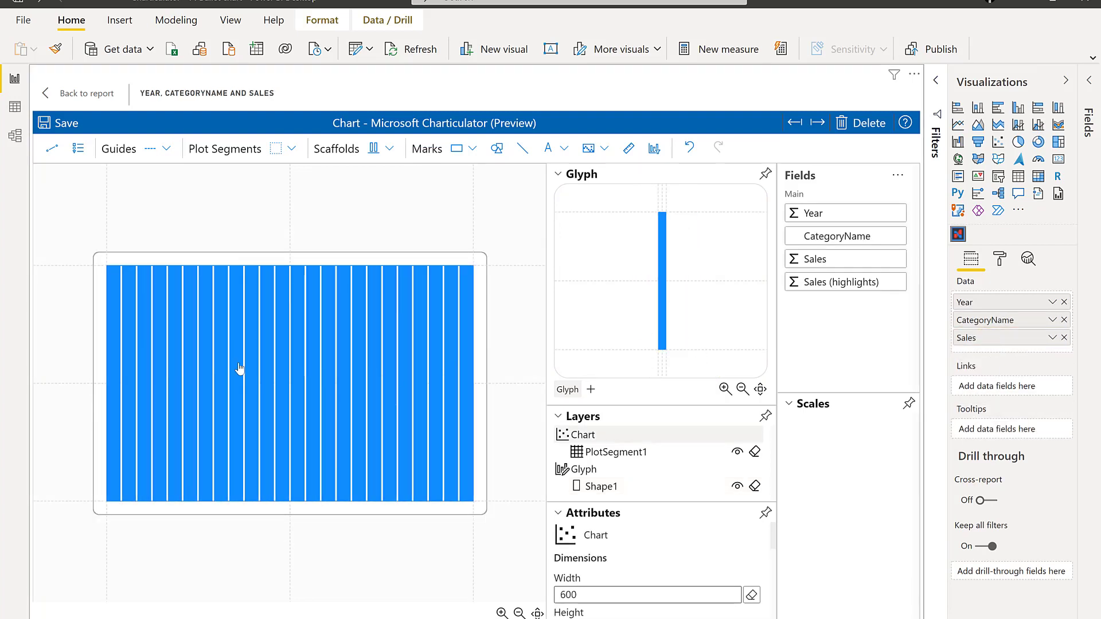
Step: Set the plot segment's layout to Grid
left_click(270, 310)
left_click(165, 244)
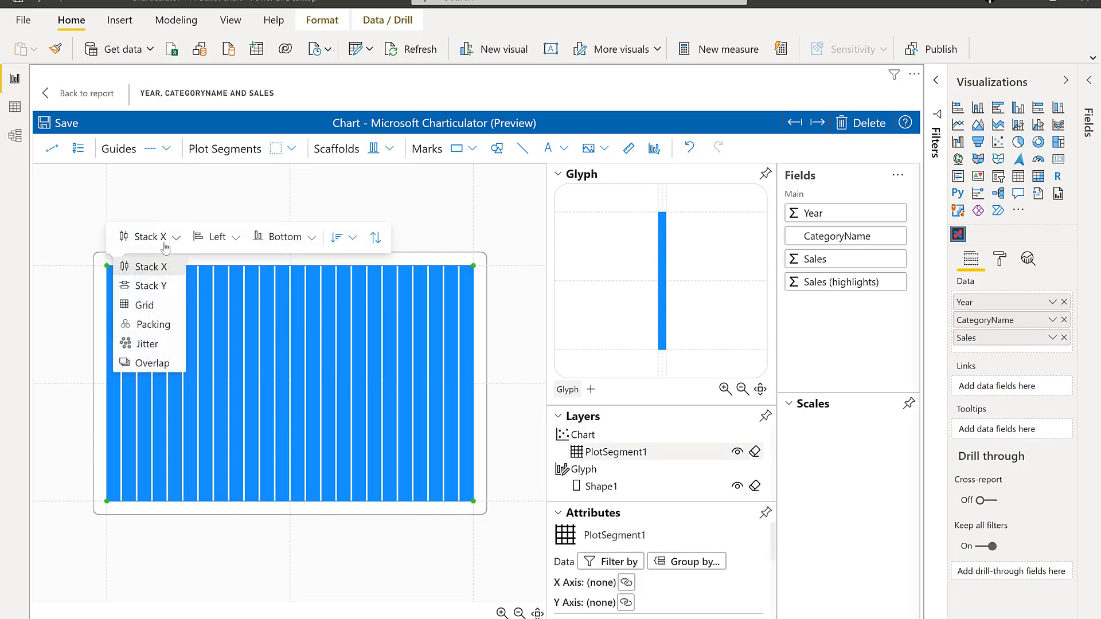
left_click(144, 305)
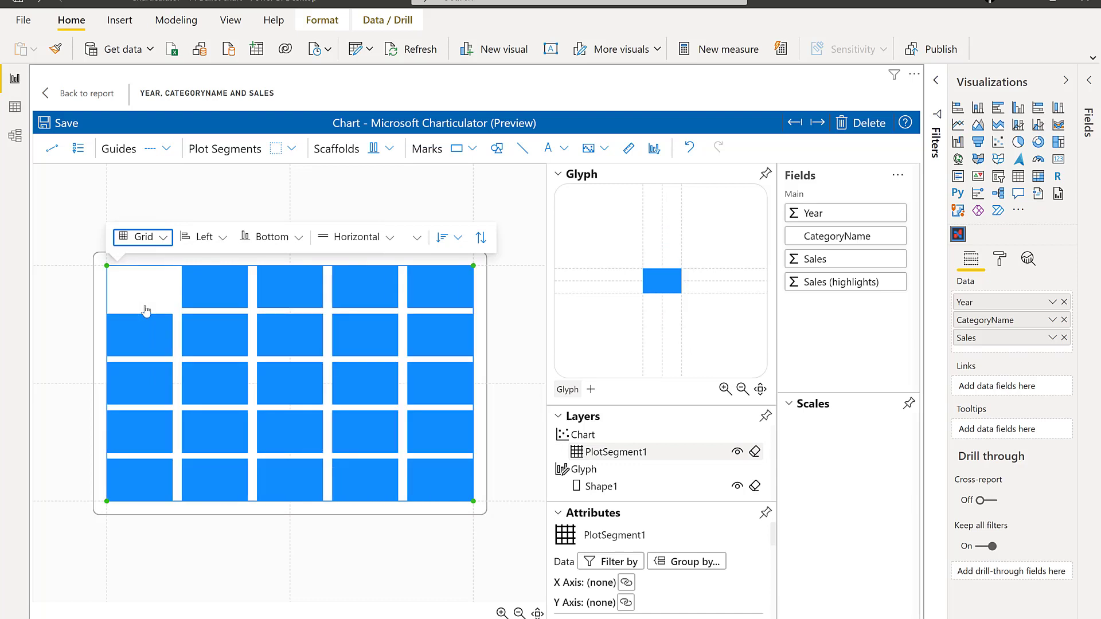
Step: Make Year a categorical field, assigning it to the plot segment's Y axis and CategoryName to the X axis
left_click(830, 220)
left_click(762, 223)
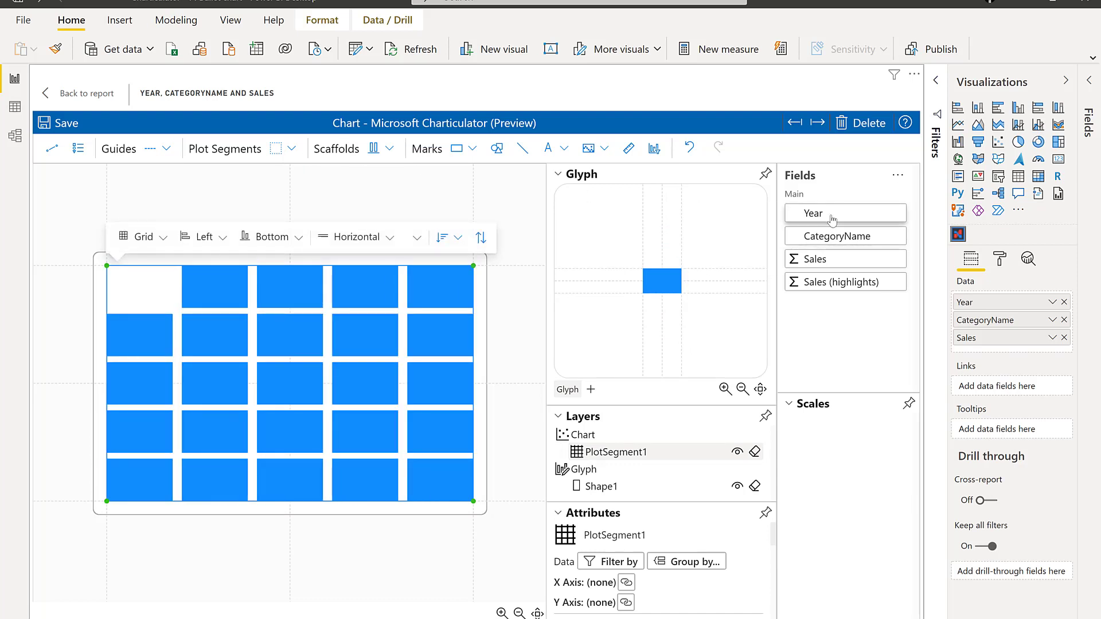
left_click_drag(831, 219, 105, 359)
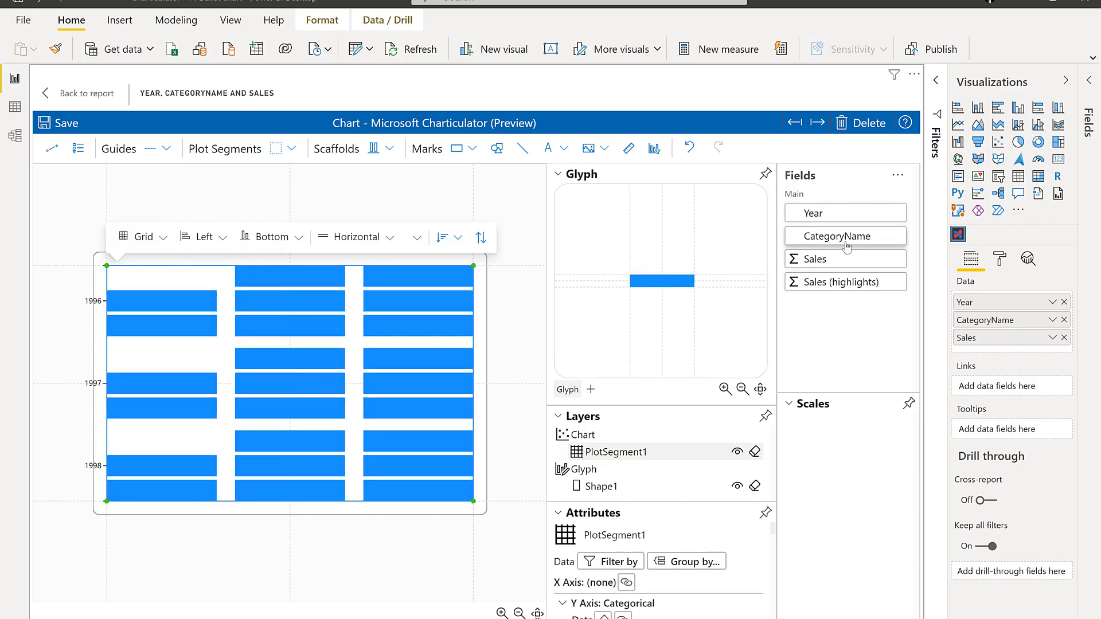
left_click_drag(847, 247, 346, 505)
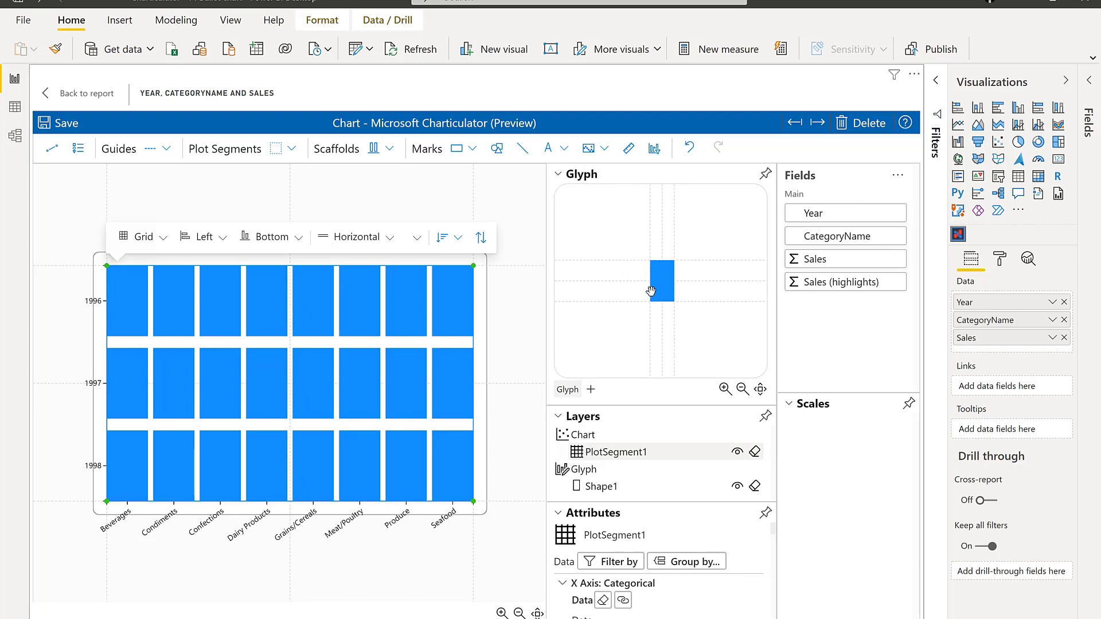
Step: Add a text mark at the centre of the glyph's rectangle and bind its text to Sales
left_click_drag(548, 148, 675, 282)
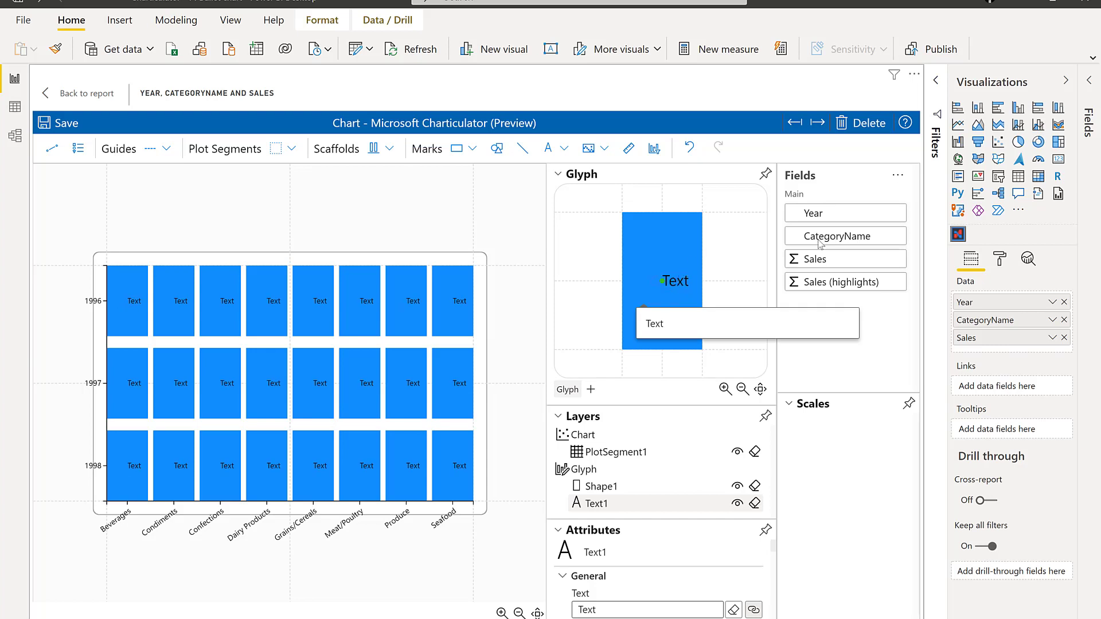
left_click(734, 269)
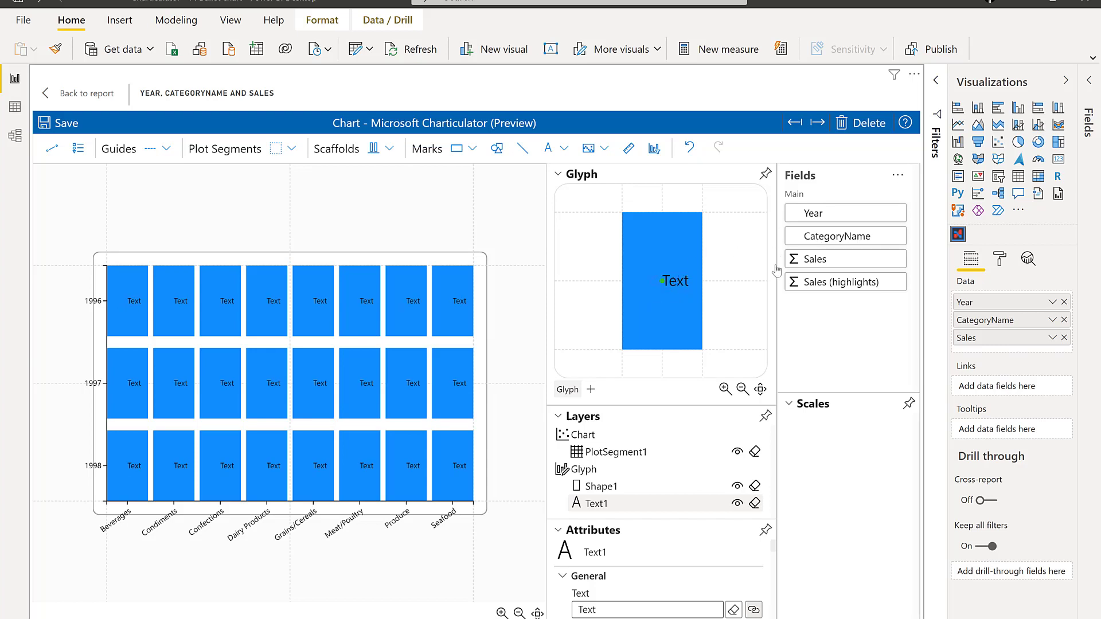
left_click_drag(833, 262, 663, 285)
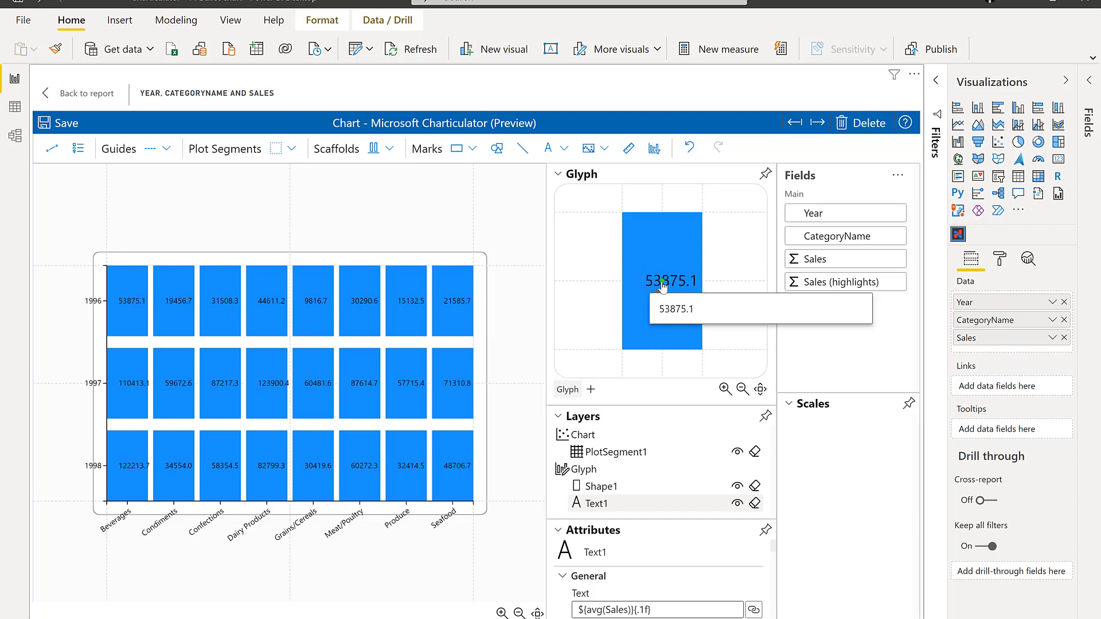
Step: Centre the sales label horizontally on its anchor in the glyph's rectangle
left_click(670, 283)
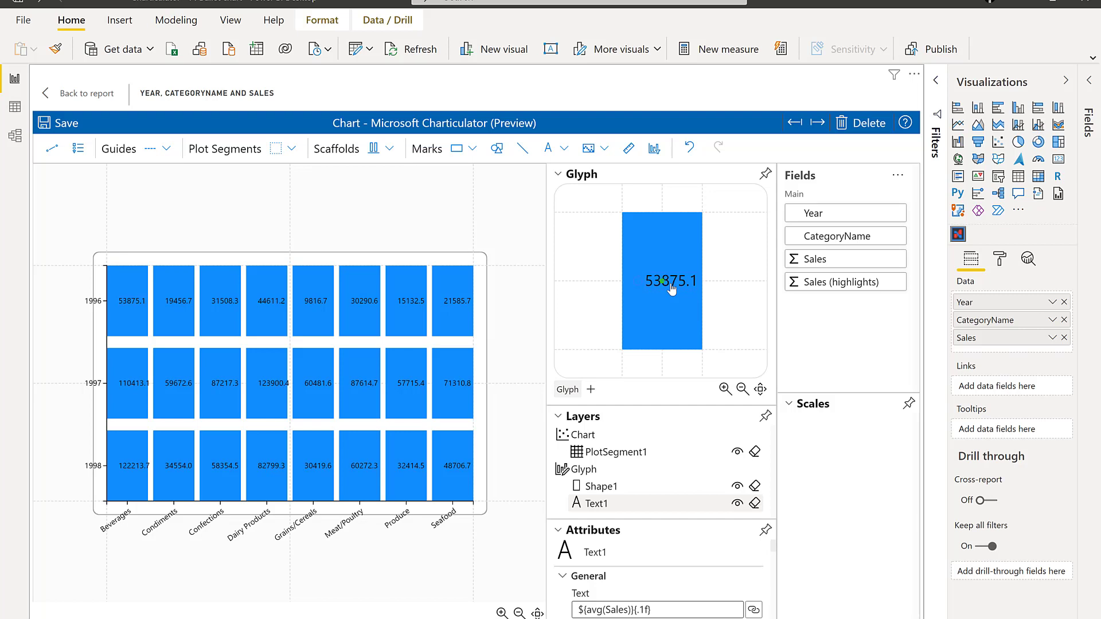
double_click(668, 288)
left_click_drag(666, 285, 666, 285)
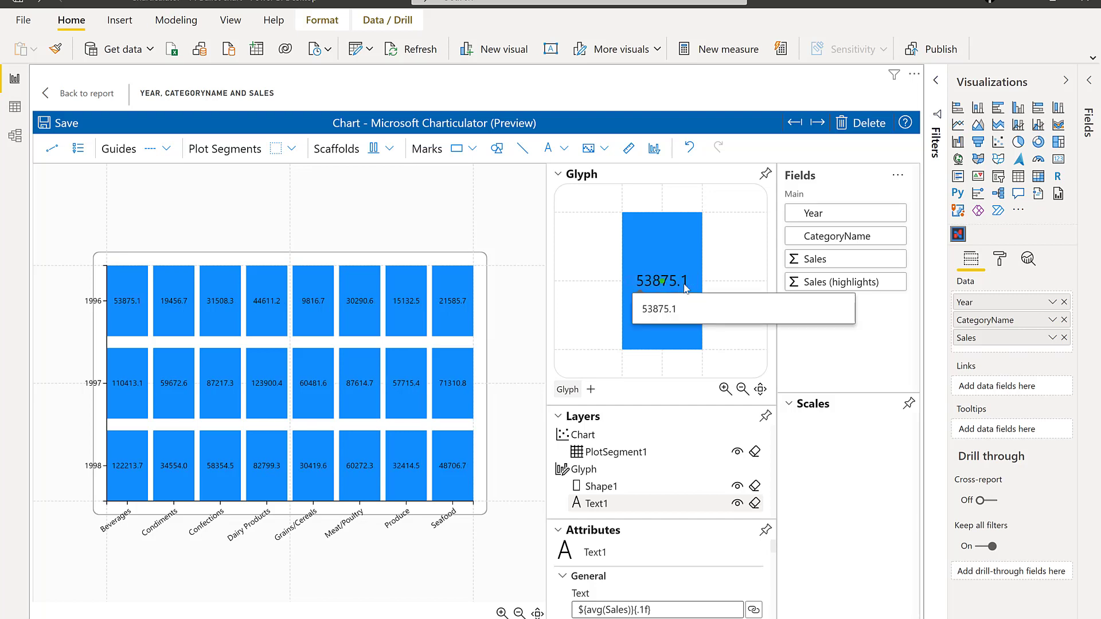
left_click(724, 281)
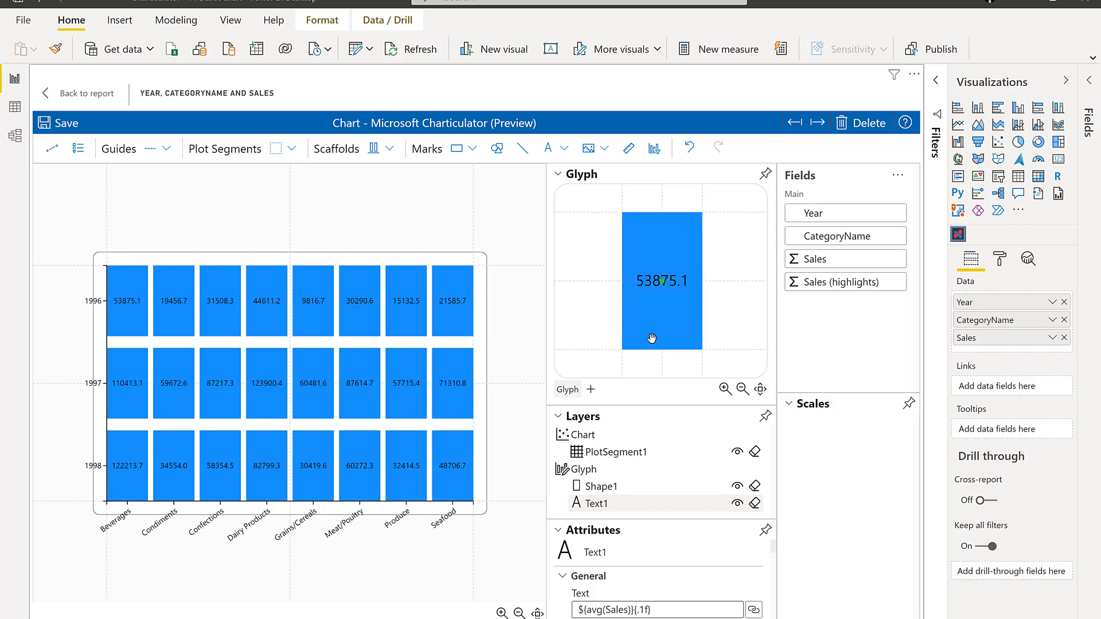
Step: Collapse the glyph view and change the label text expression to ${avg(Sales)}{.0s}
left_click(557, 175)
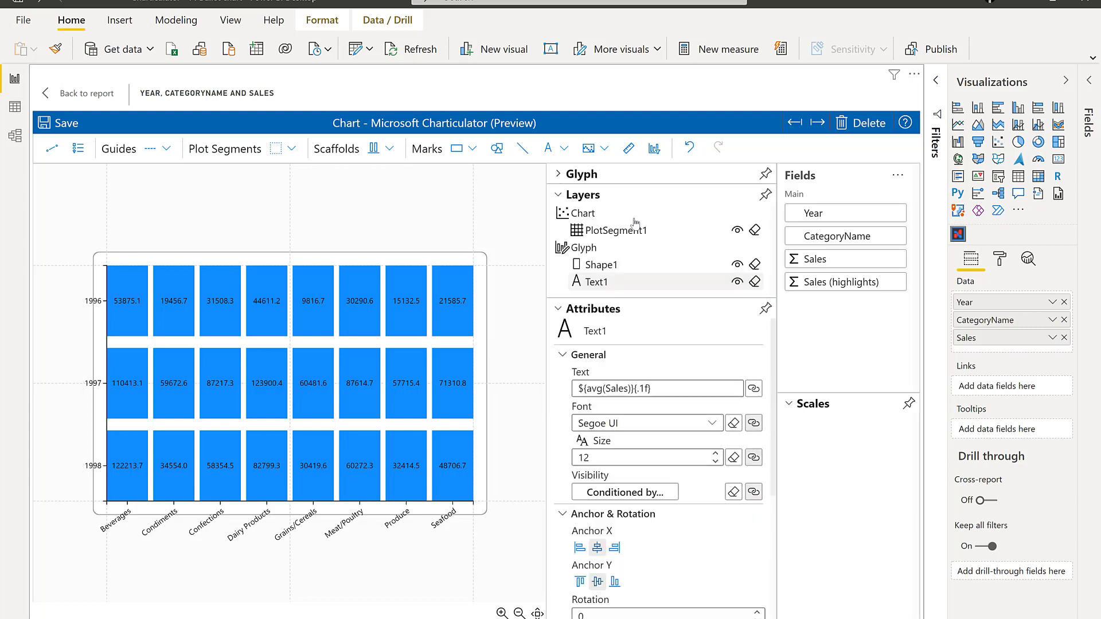
left_click(651, 389)
left_click(649, 390)
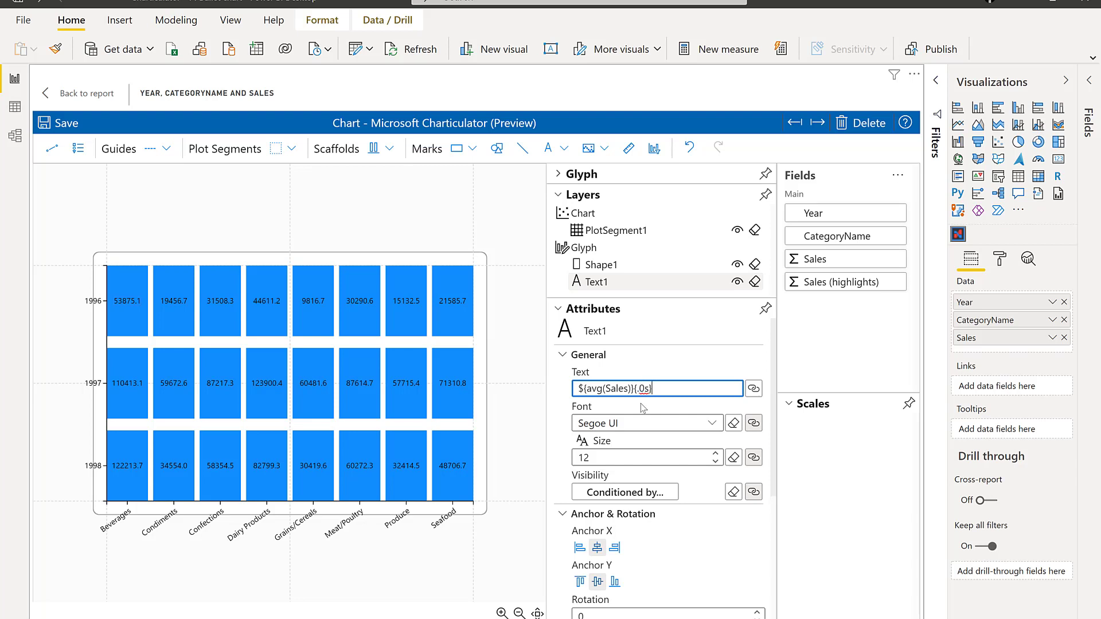
key("Return")
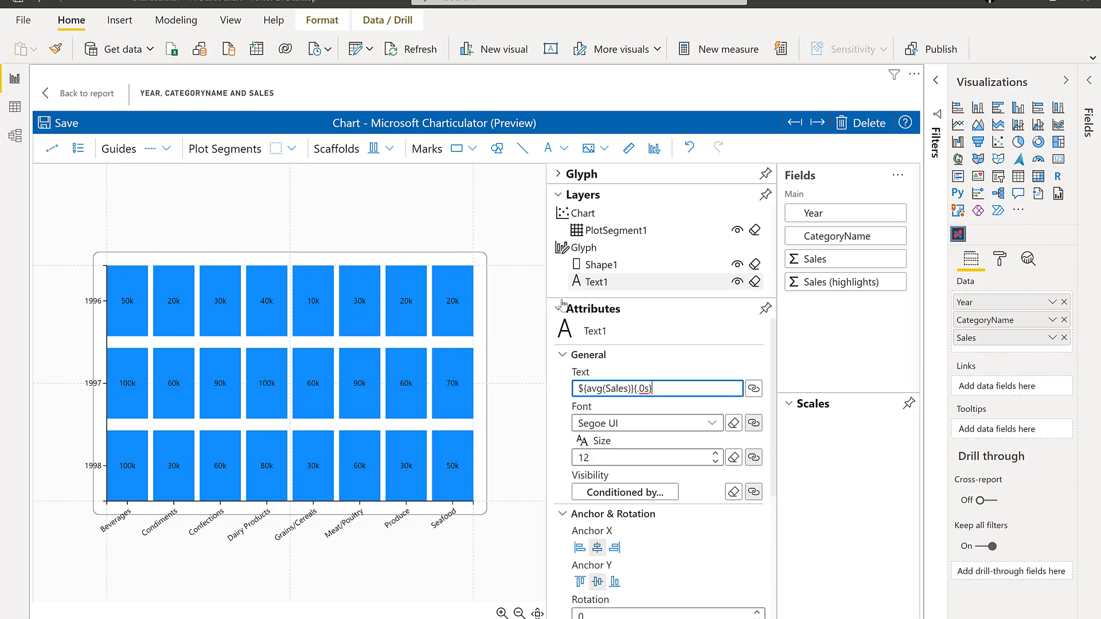
Step: Set the position of the plot segment's X axis to Opposite
left_click(611, 230)
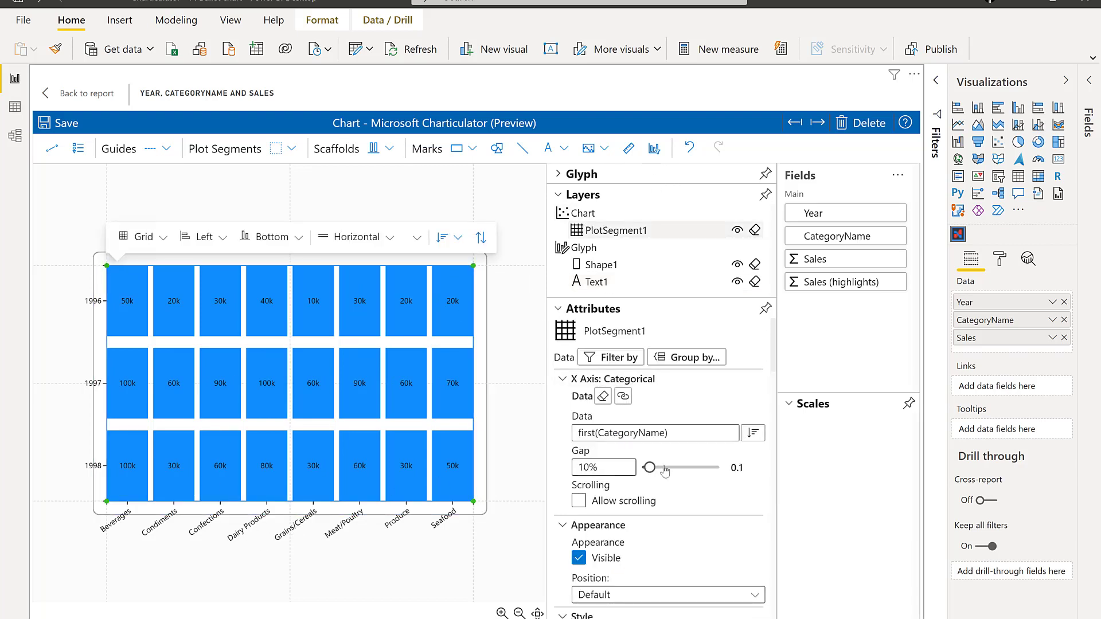
scroll(660, 525, "down", 2)
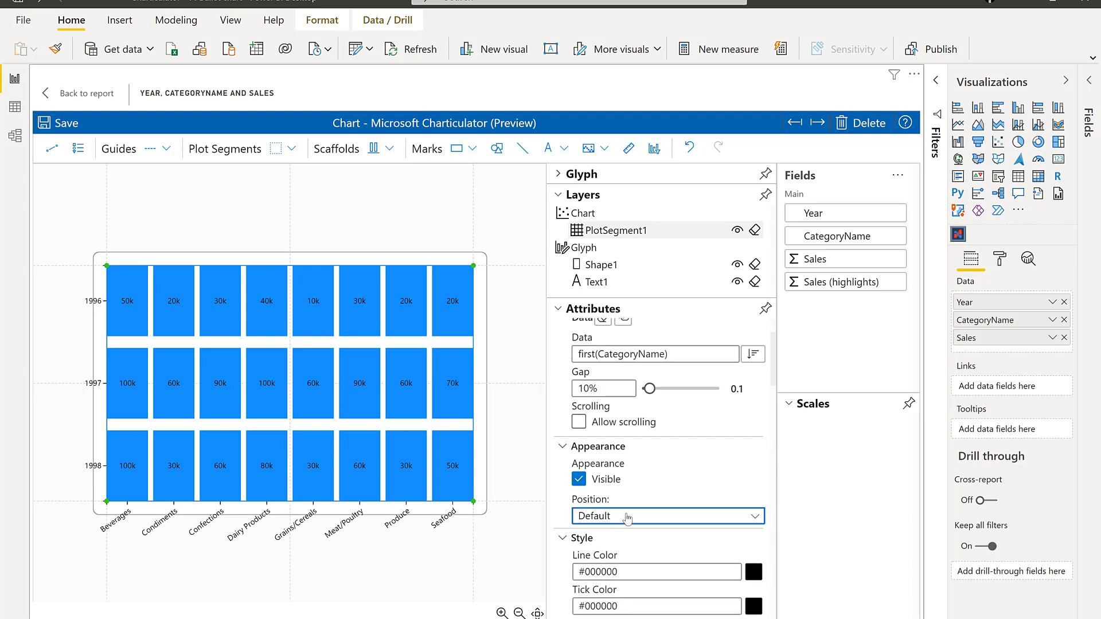
left_click(600, 518)
left_click(614, 556)
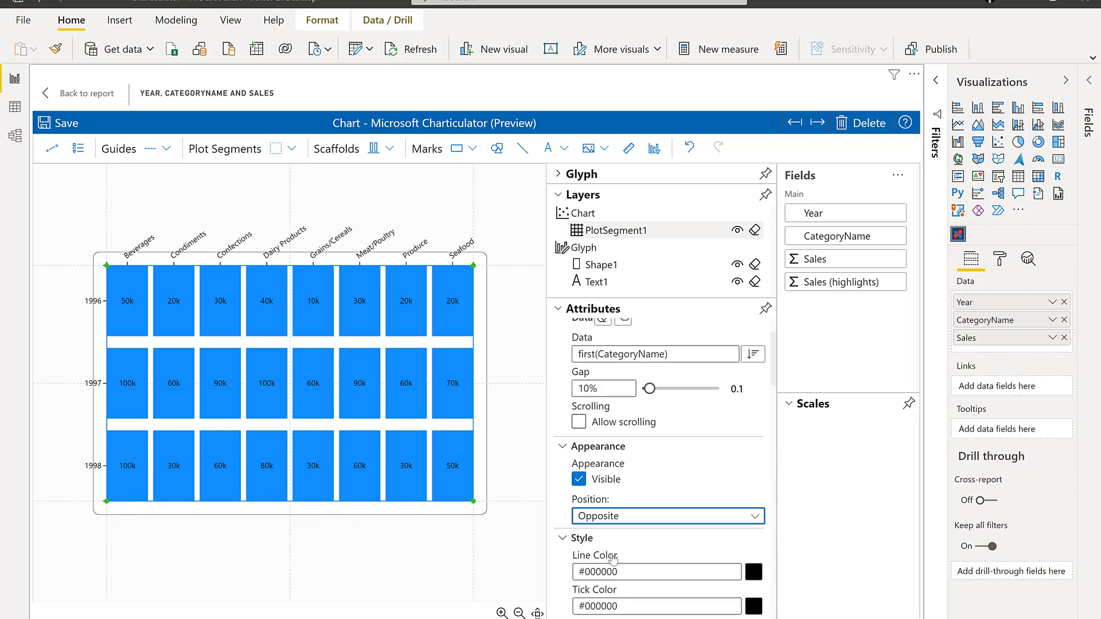
Step: Try wrapped text and vertical text for the X axis category labels
scroll(676, 486, "down", 5)
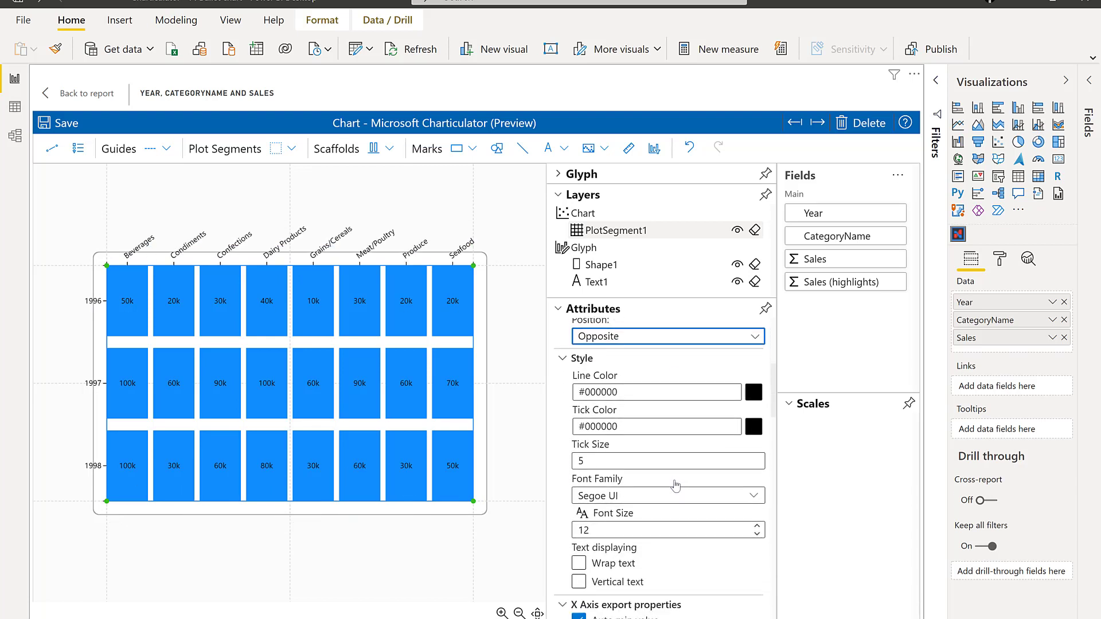
scroll(676, 486, "down", 2)
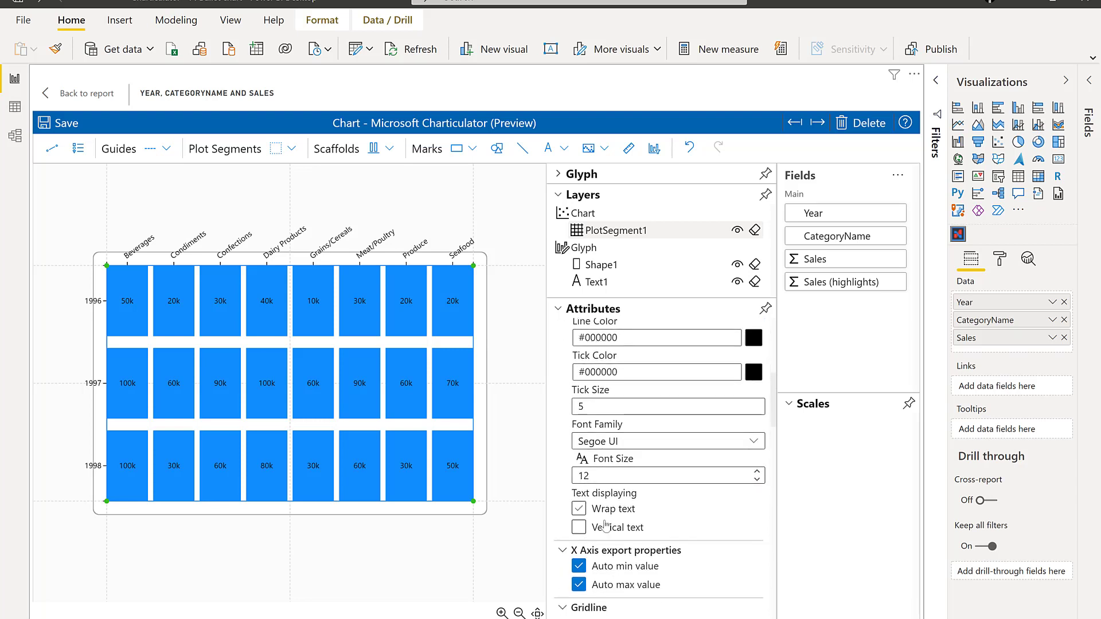
left_click(613, 510)
left_click(613, 510)
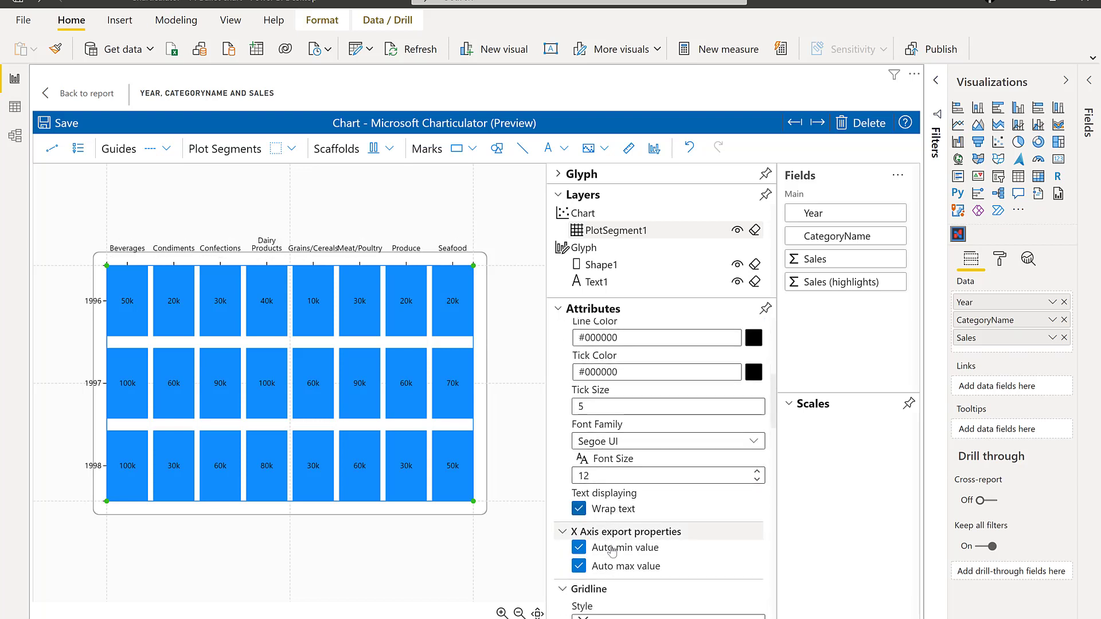
left_click(613, 511)
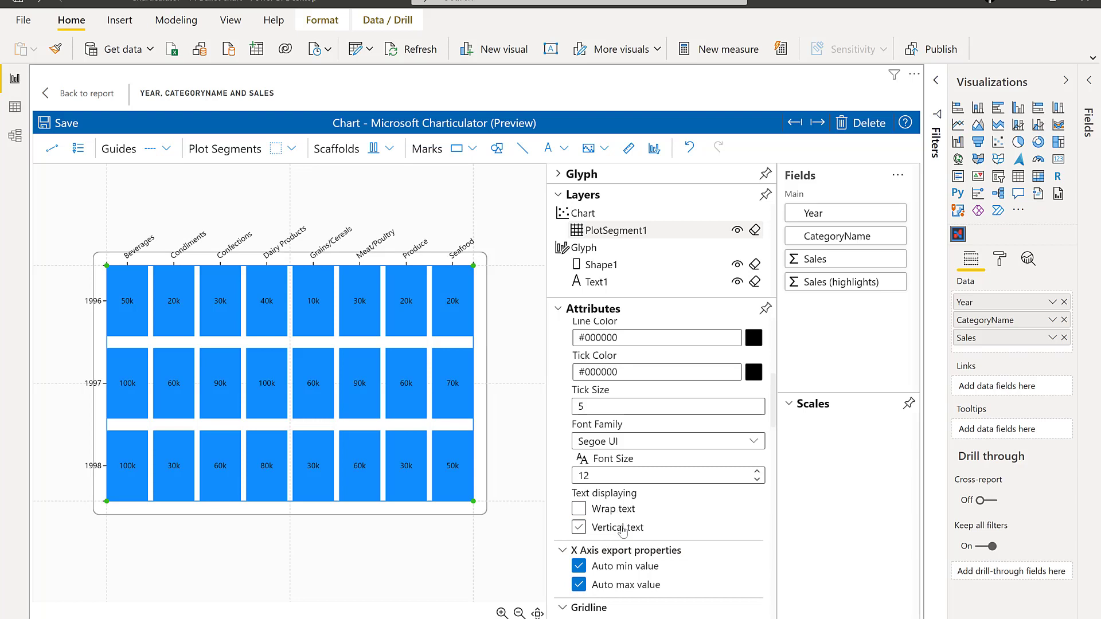
left_click(622, 528)
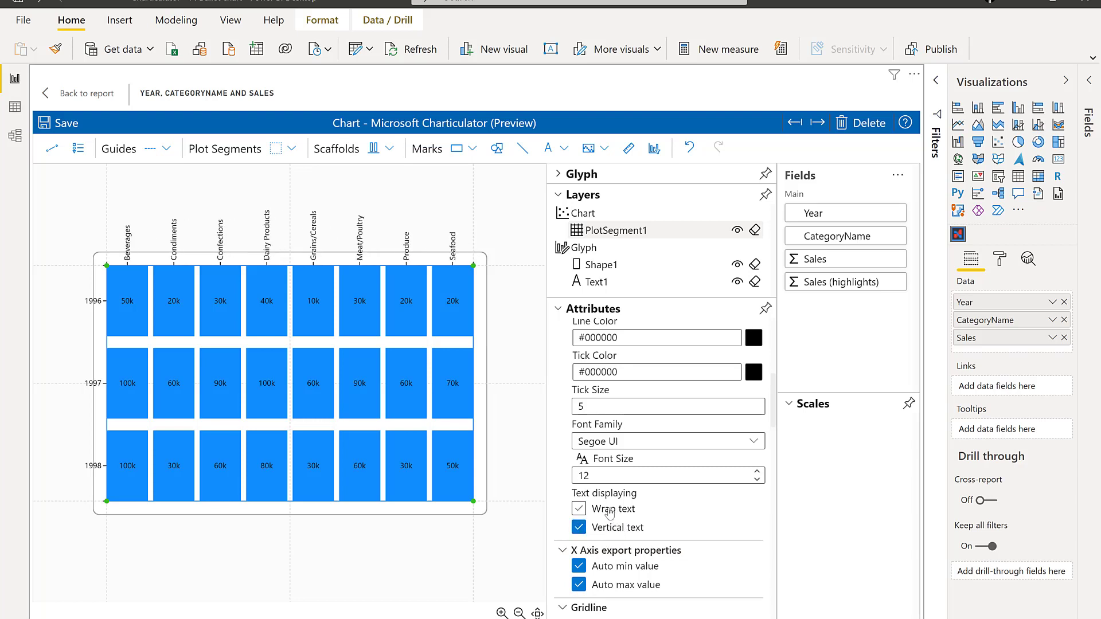
left_click(609, 532)
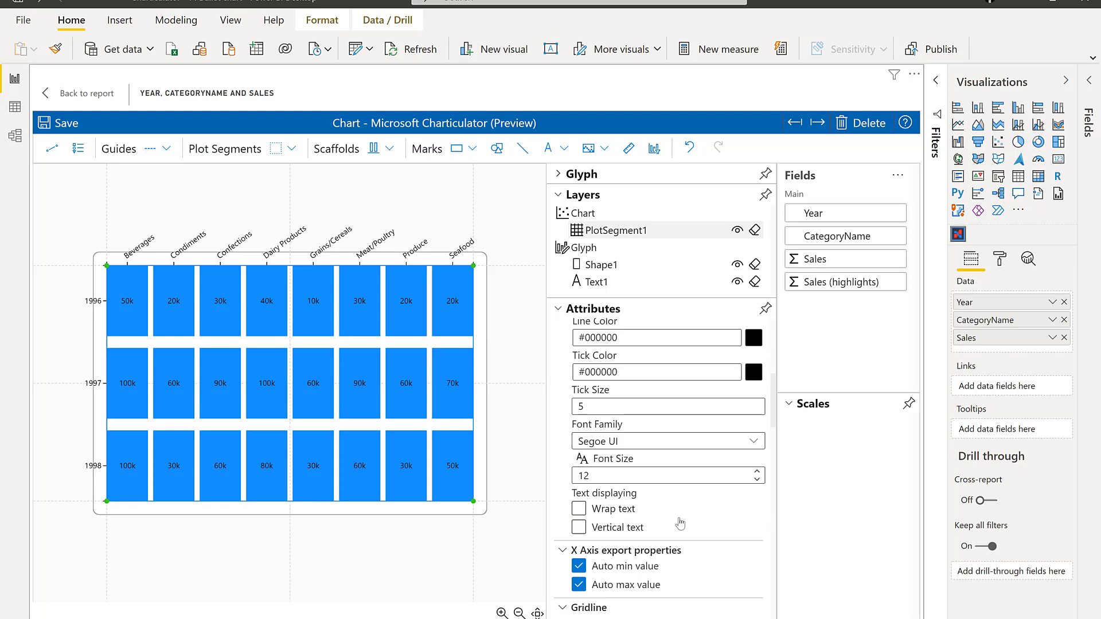
Step: Turn on text wrapping for the X axis category labels and set their font size to 10
left_click(611, 515)
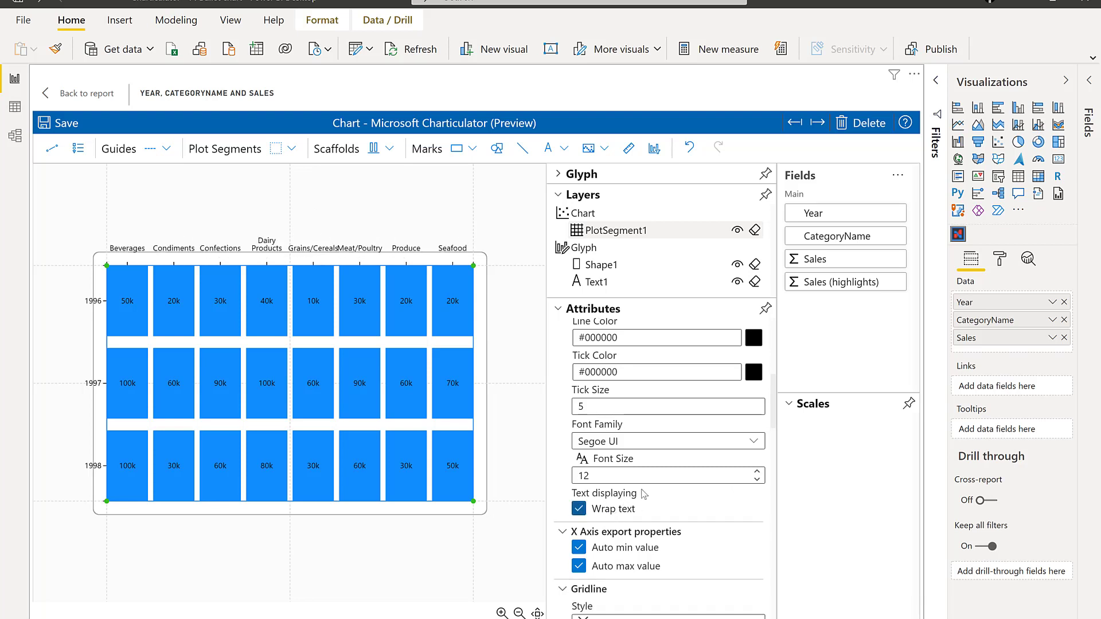
double_click(757, 480)
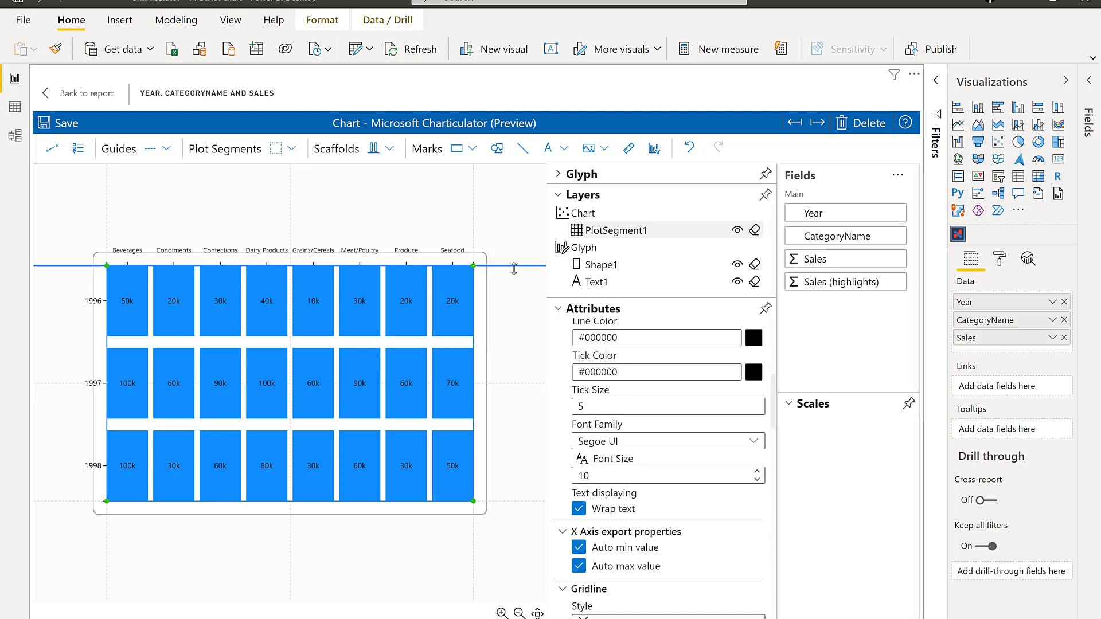
Step: Move the plot segment's top and left guides inward so the category and year labels fit inside the chart frame
left_click_drag(513, 277, 512, 278)
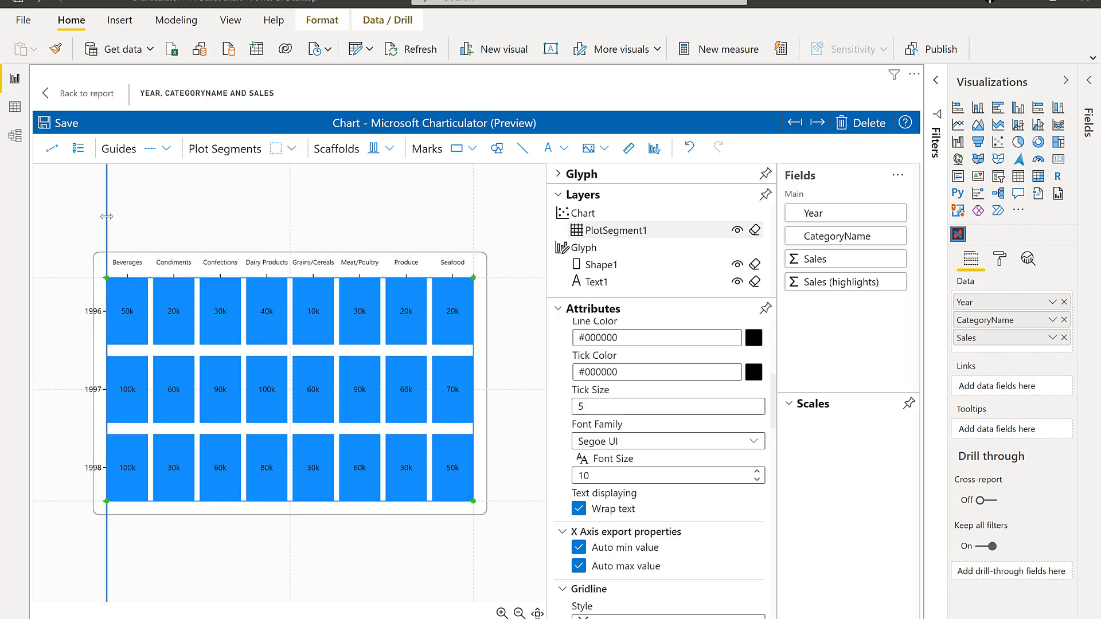
left_click_drag(111, 216, 116, 216)
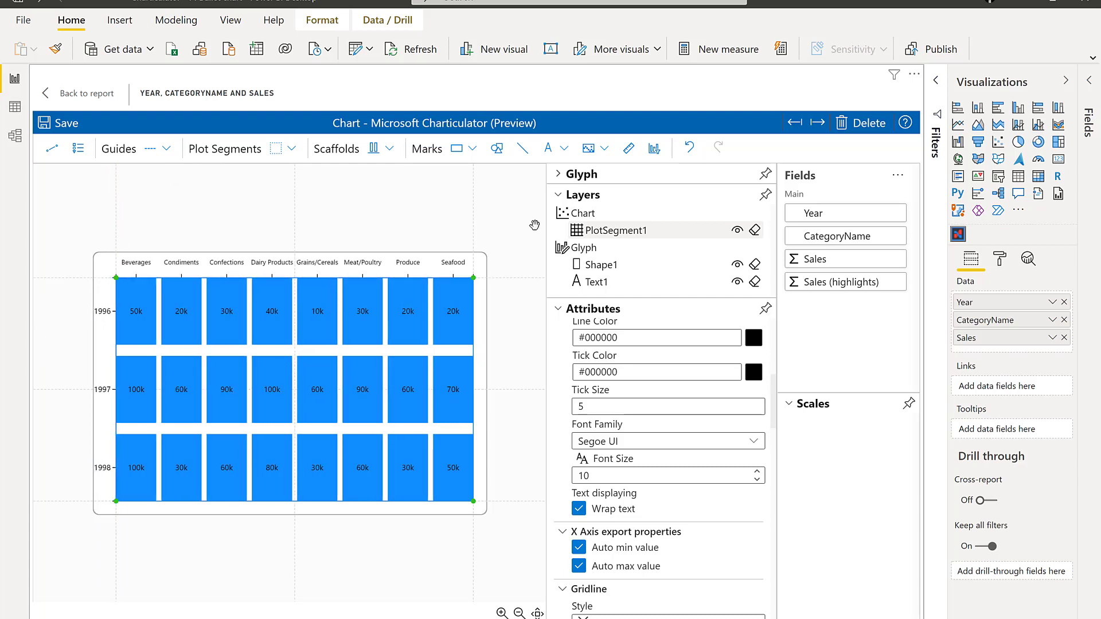
Step: Bind the fill of the glyph's rectangle Shape1 to the Sales field
left_click(600, 268)
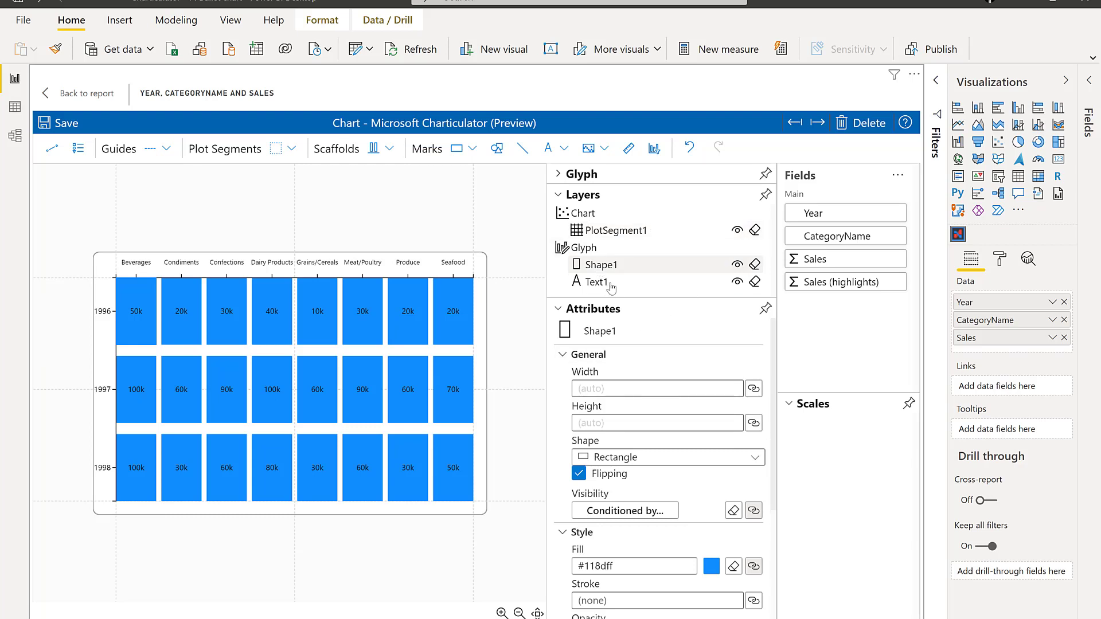
scroll(660, 344, "down", 3)
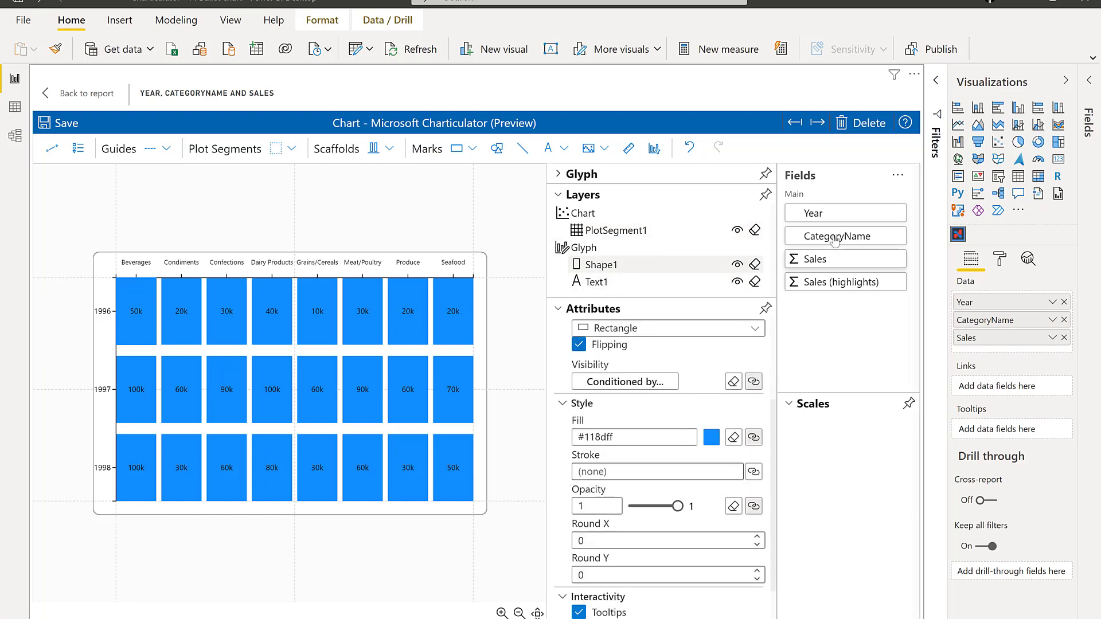
mouse_move(841, 259)
left_mouse_down()
mouse_move(691, 409)
mouse_move(640, 438)
left_mouse_up()
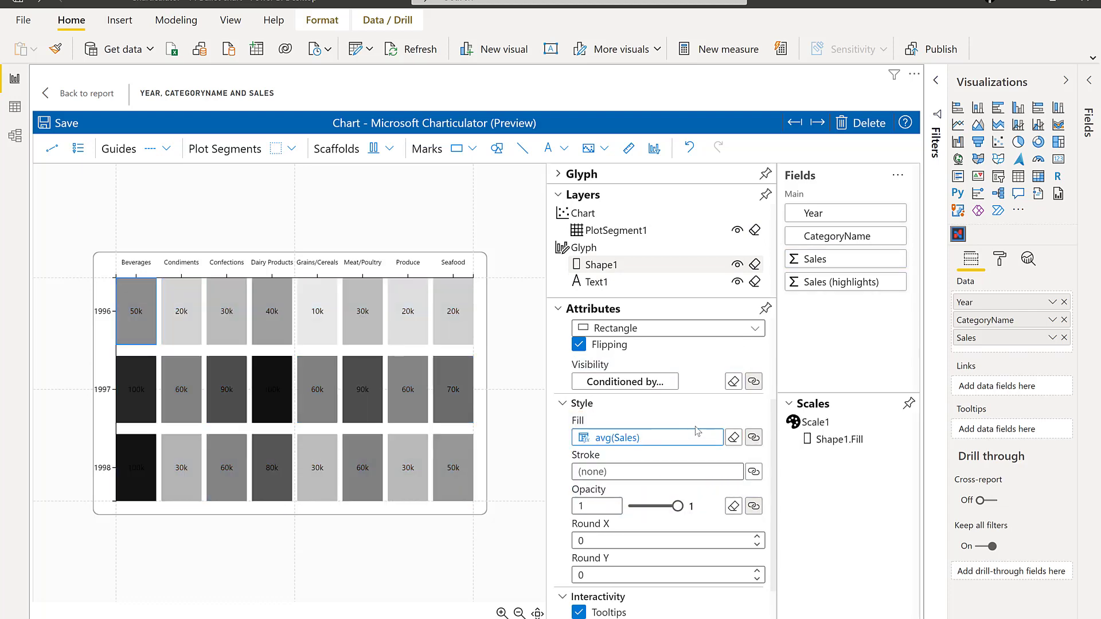
Step: Apply the RdYlGn gradient palette to the Sales colour scale of the rectangle's fill
left_click(753, 439)
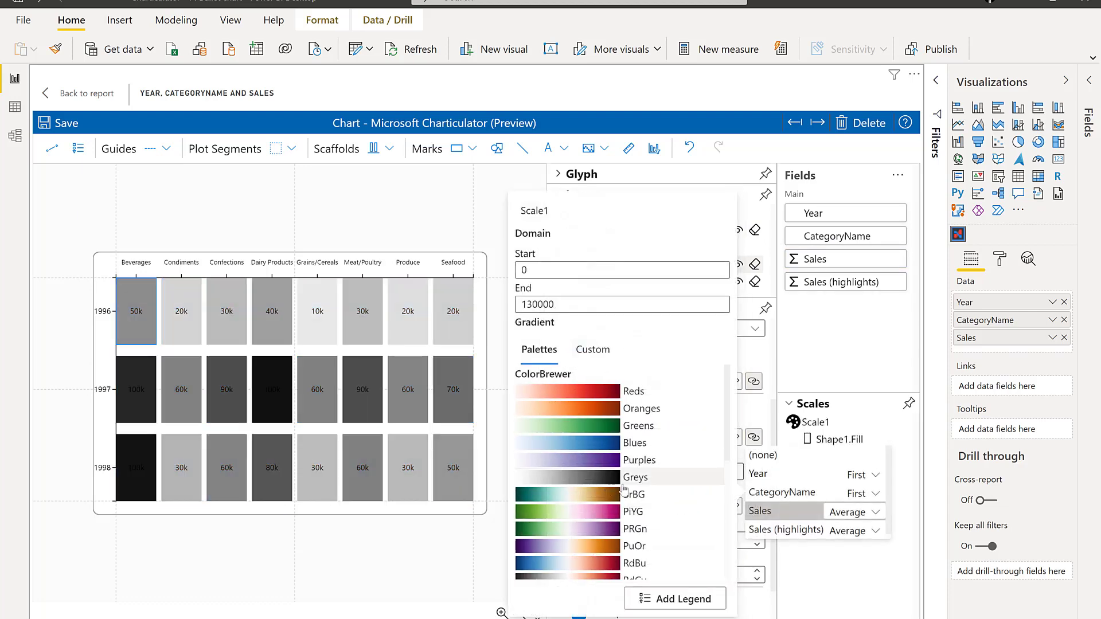
scroll(604, 483, "down", 3)
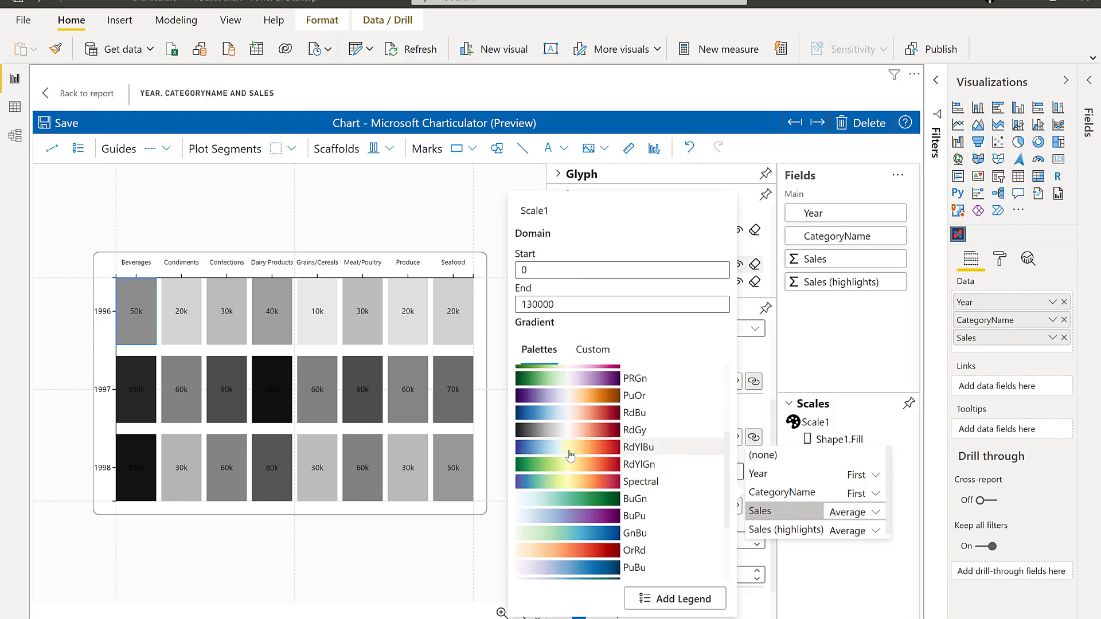
left_click(579, 467)
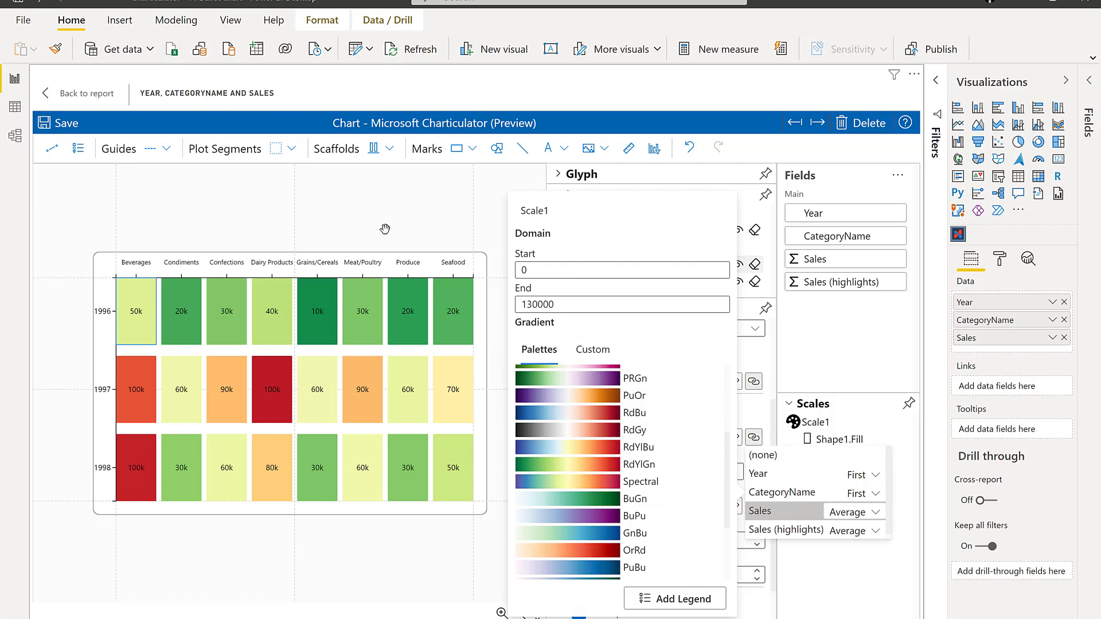
left_click(412, 212)
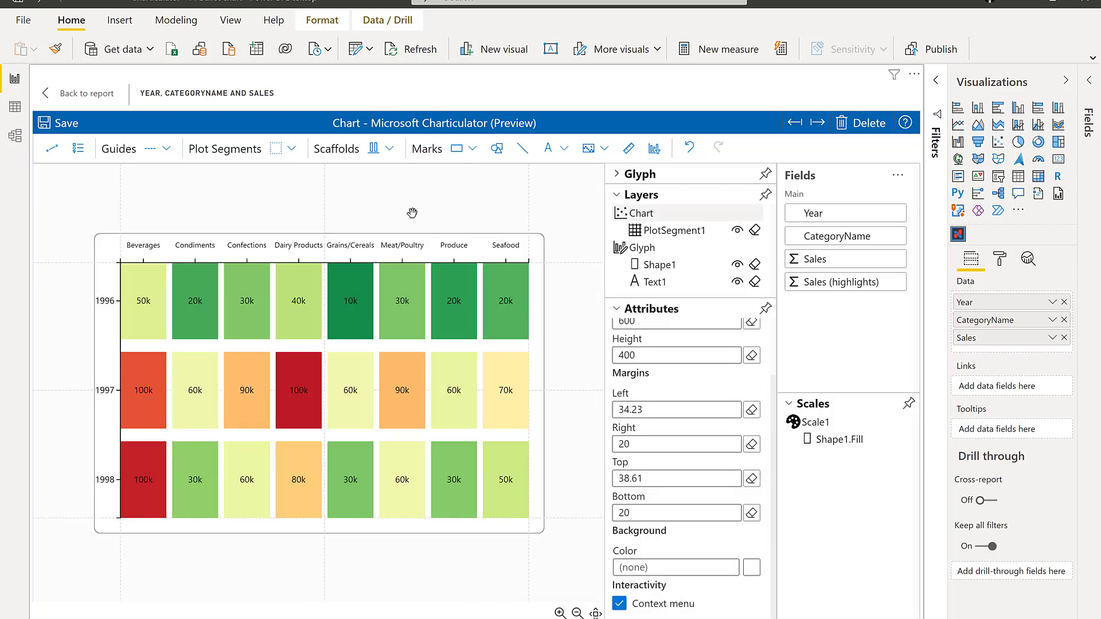
Step: Narrow the vertical gap between the year rows of the plot segment to roughly match the column gaps
left_click(199, 354)
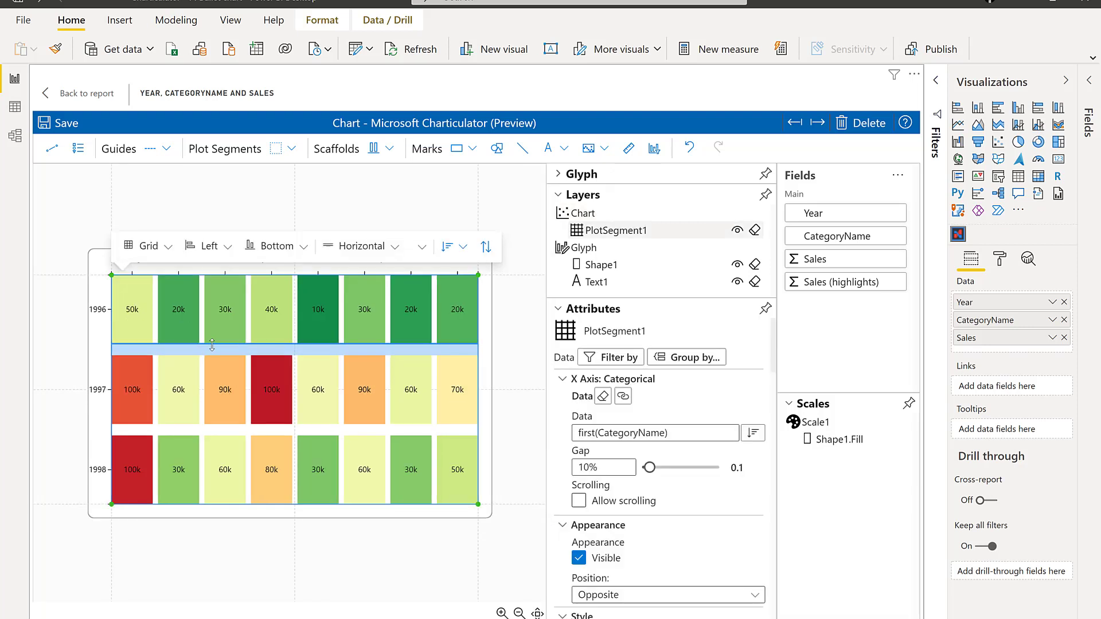
left_click_drag(226, 344, 227, 355)
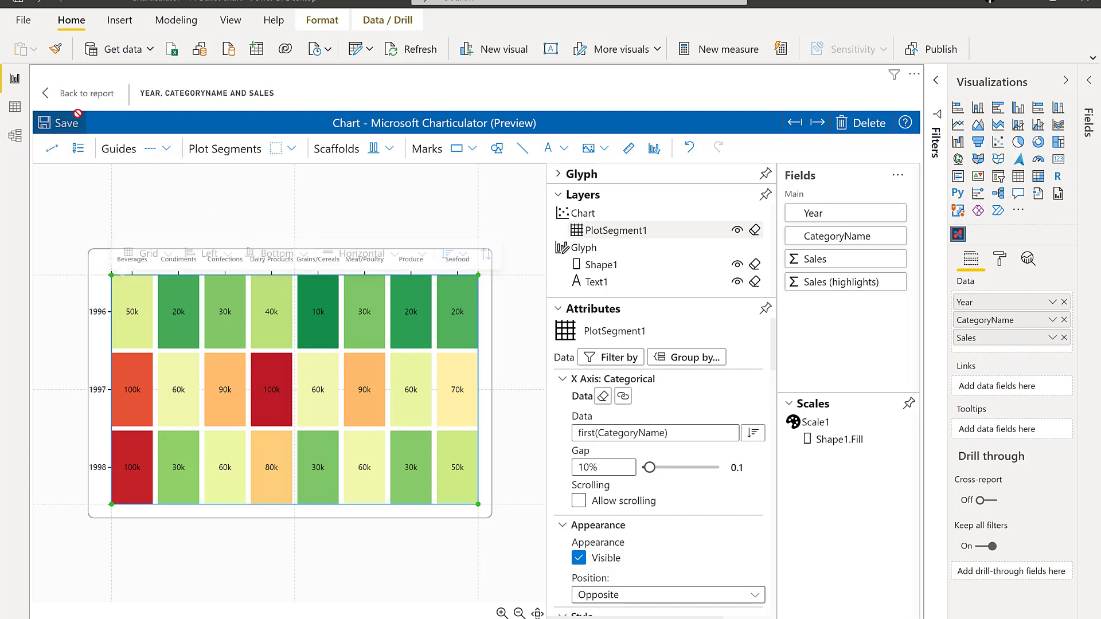
Step: Return to the report page, enlarge the chart visual to about twice its width, and move it up into the empty page area
left_click(92, 96)
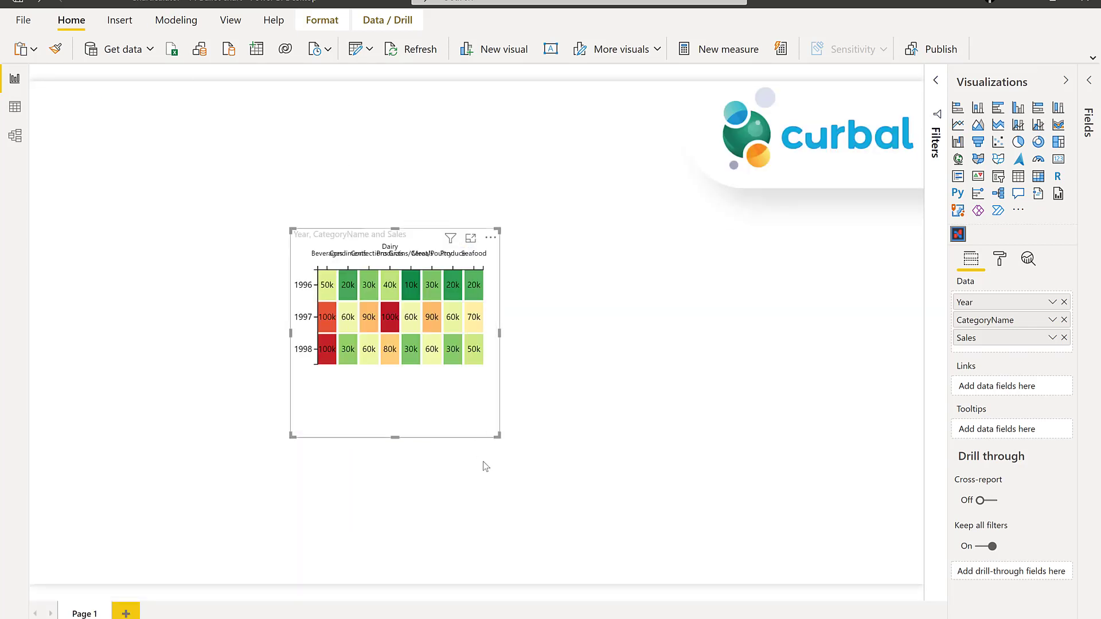
left_click_drag(293, 435, 57, 576)
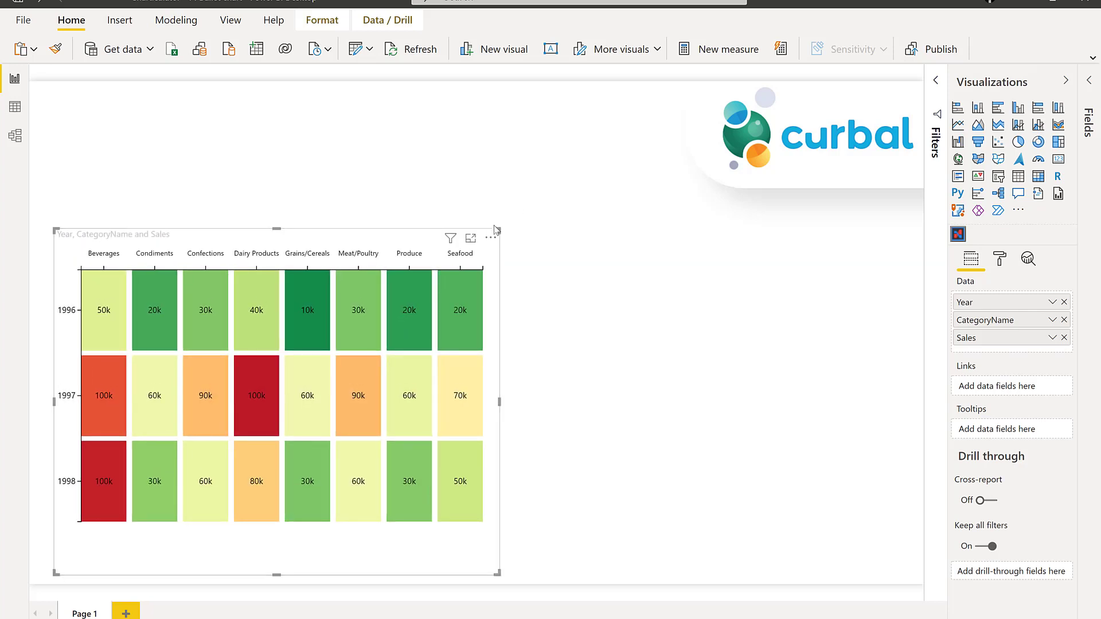
left_click_drag(272, 399, 288, 310)
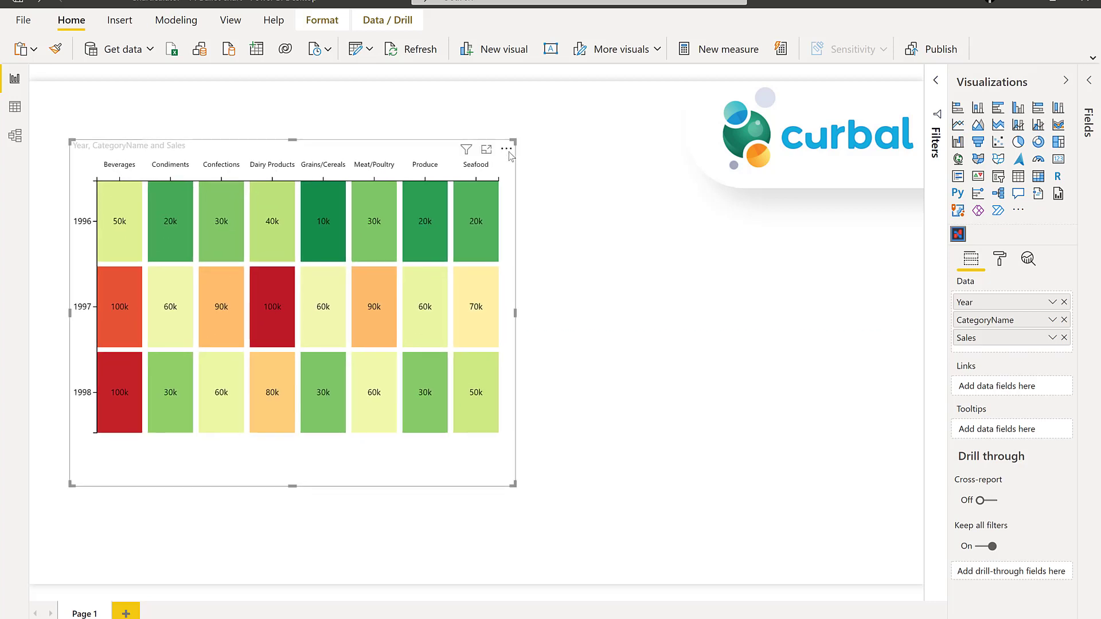